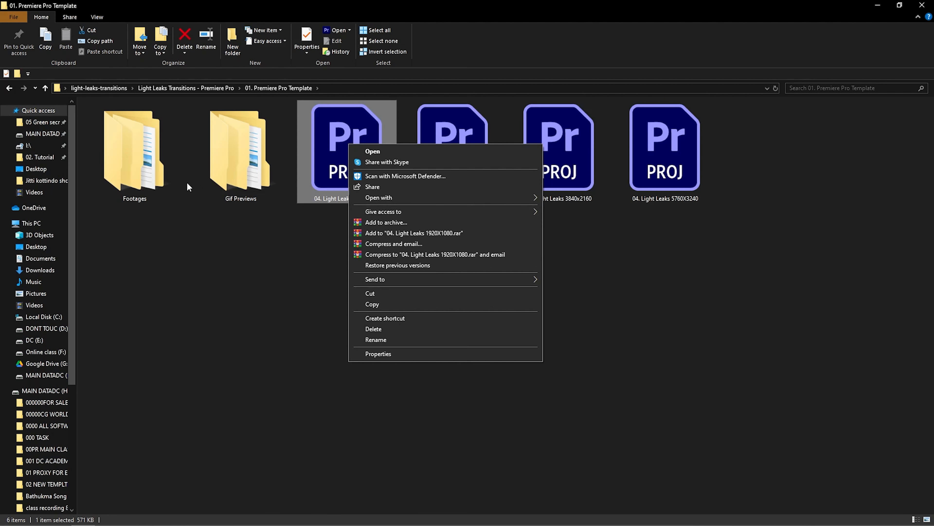
Open the Flat folder inside Gif Previews, 04. Light Leaks, Dynamic, and show its files as extra large icons.
left_click(241, 168)
double_click(241, 165)
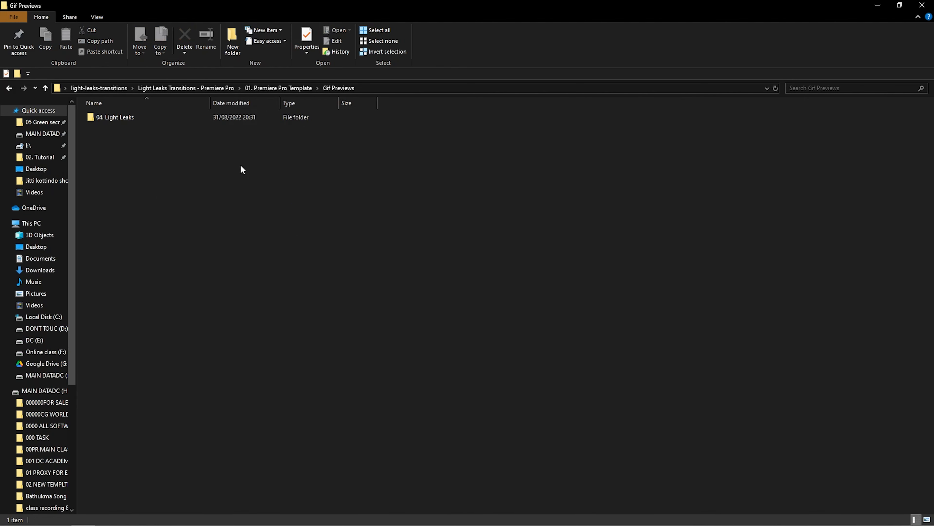
double_click(168, 119)
double_click(146, 117)
double_click(150, 120)
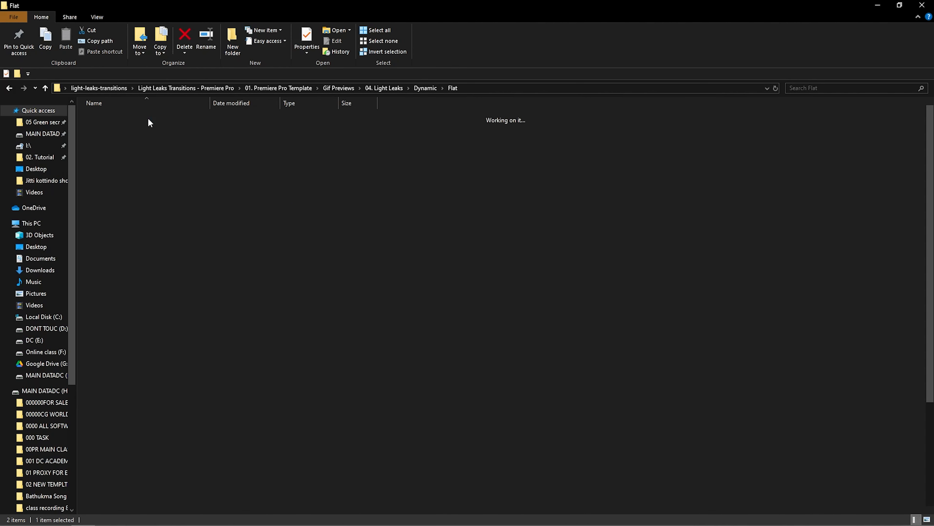
right_click(423, 123)
mouse_move(444, 134)
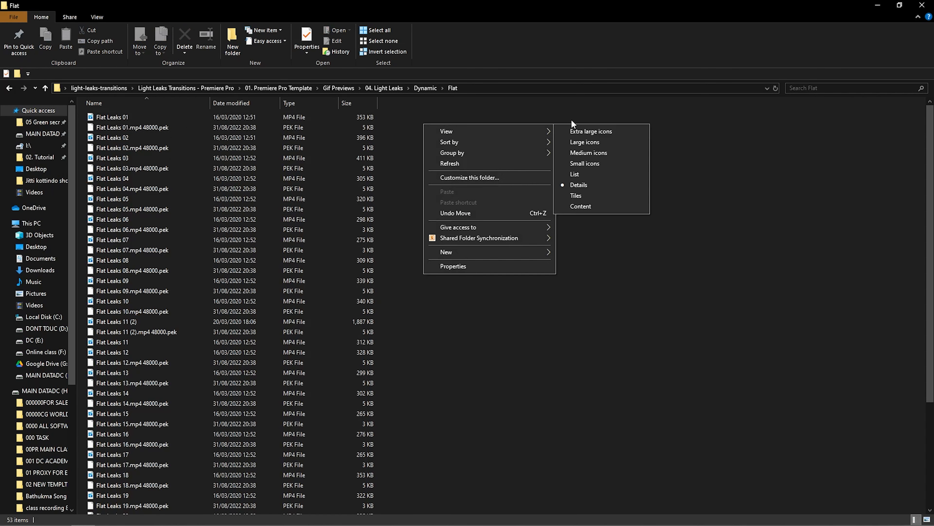
left_click(580, 128)
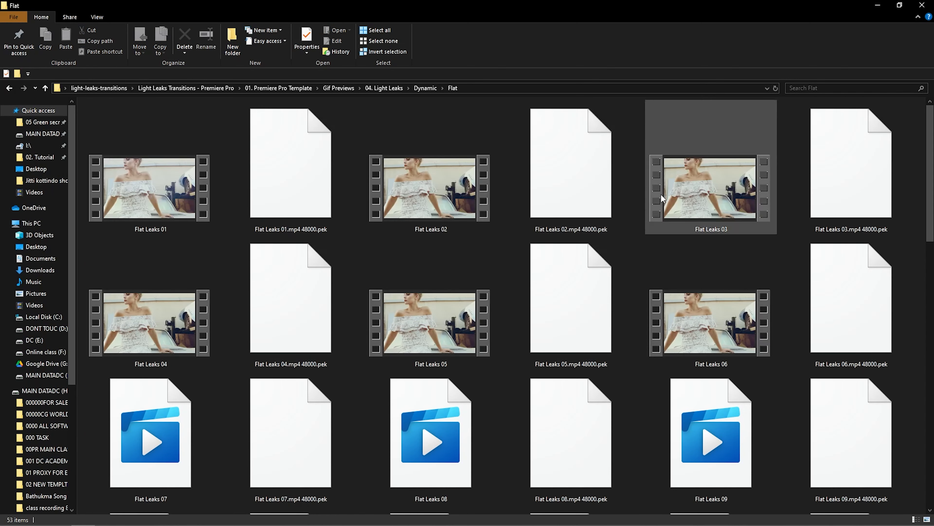
Play the Flat Leaks 01 preview video, close it, and return to the 01. Premiere Pro Template folder.
double_click(149, 187)
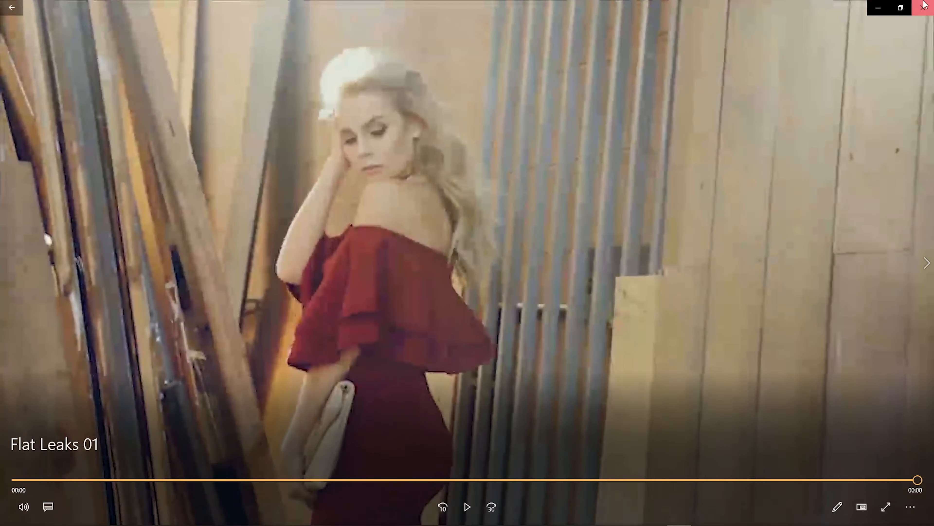
left_click(925, 5)
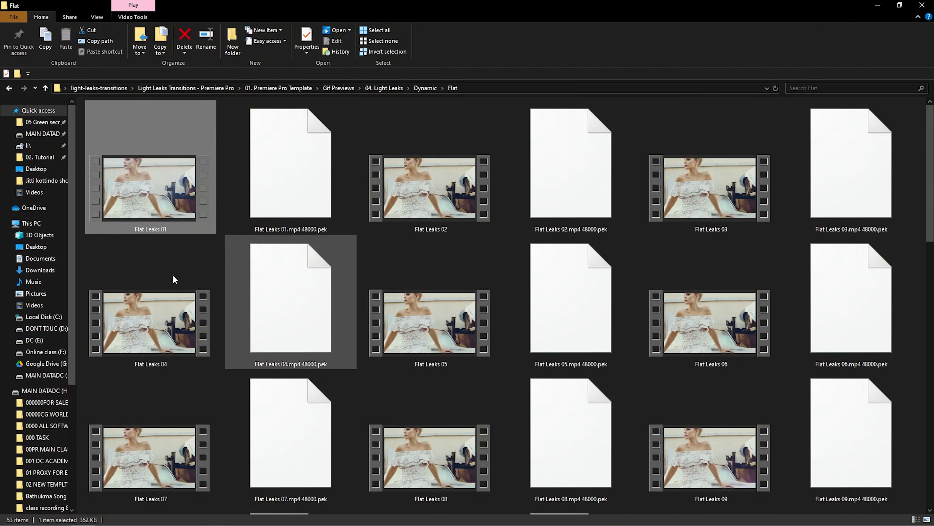
left_click(10, 89)
left_click(10, 89)
left_click(10, 88)
left_click(10, 89)
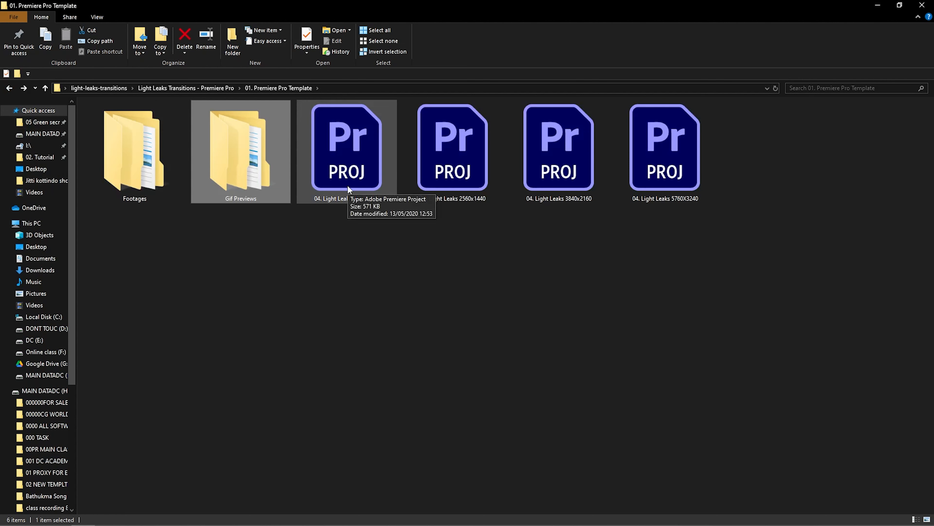
Open the 04. Light Leaks 1920X1080 project in Adobe Premiere Pro 2021 and convert it as 04. Light Leaks 1920X1080_1.
right_click(341, 144)
mouse_move(368, 201)
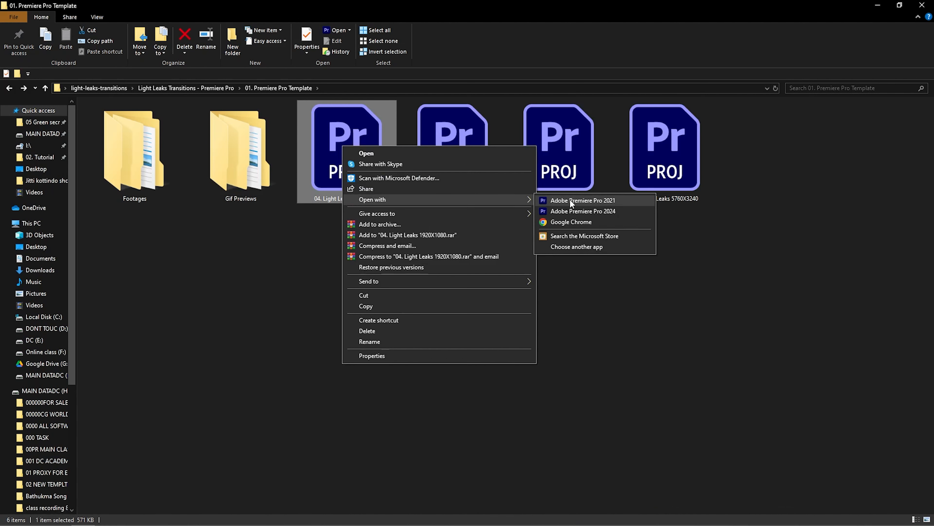
left_click(569, 200)
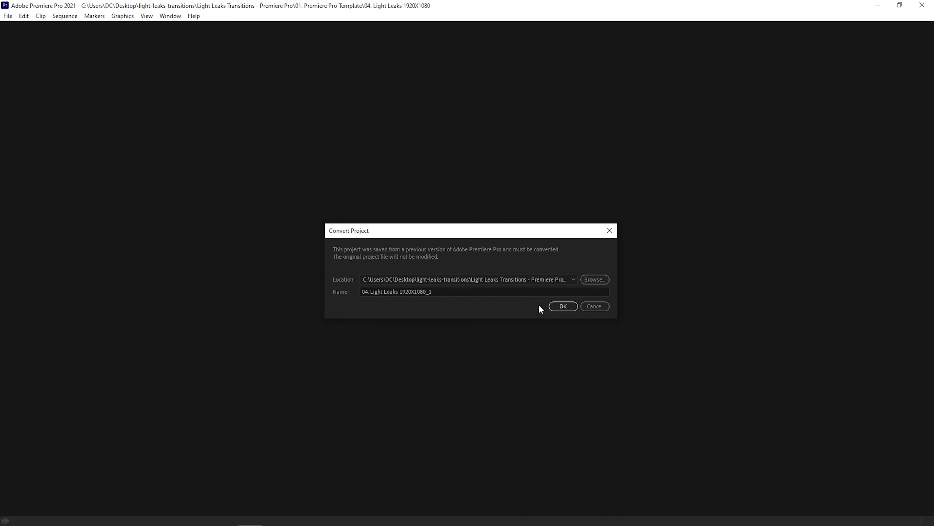
left_click(553, 309)
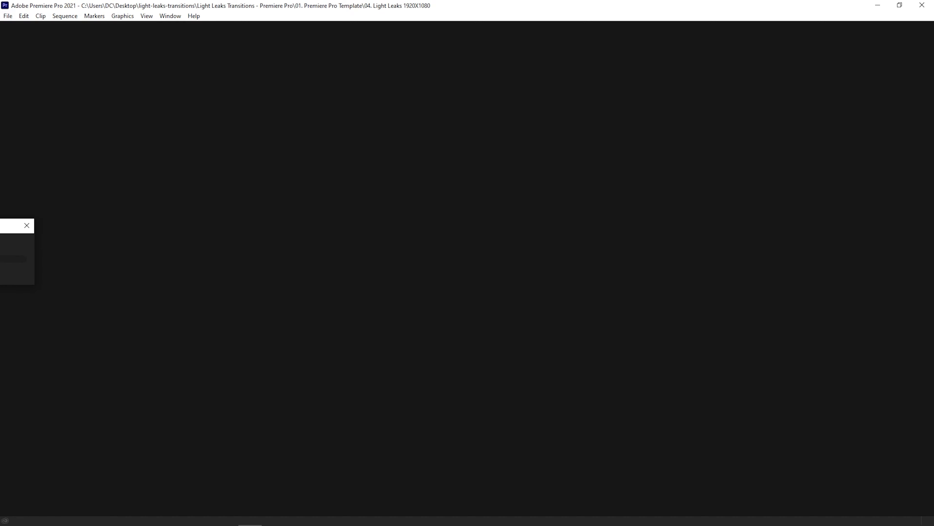
left_click_drag(8, 229, 559, 181)
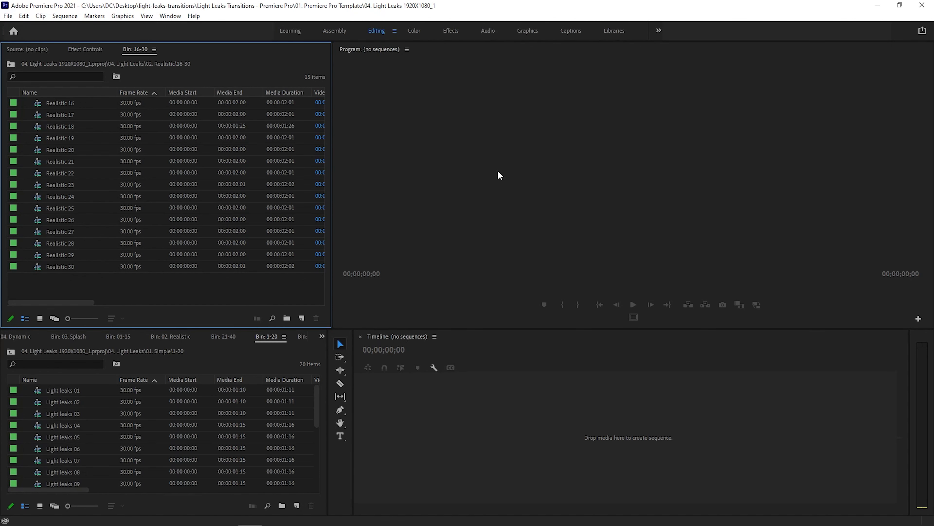
left_click(498, 171)
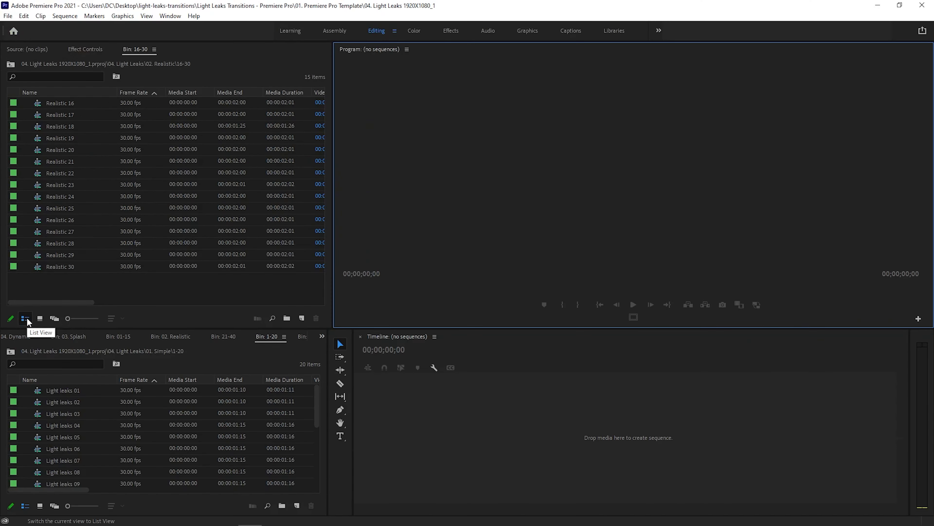
Show the Realistic transitions in bin 16-30 as thumbnails and look through them.
left_click(39, 318)
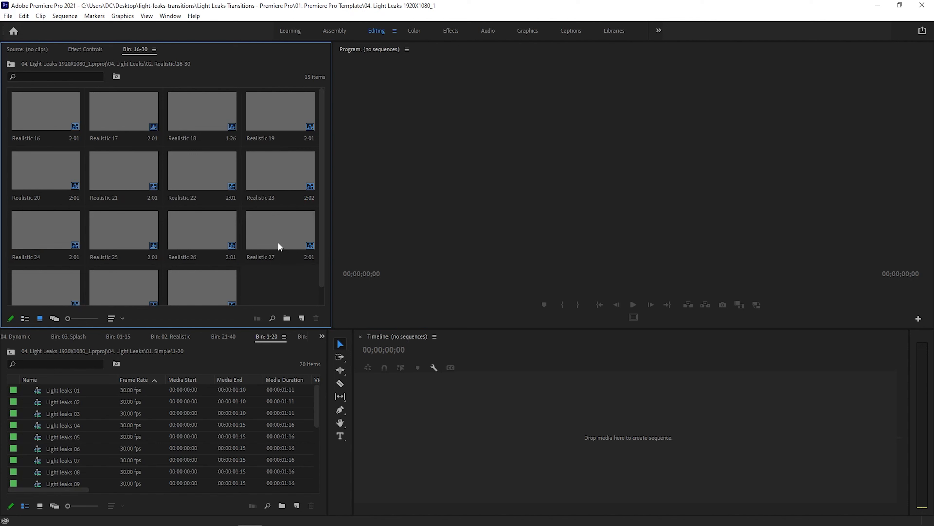
scroll(277, 241, "down", 1)
left_click(277, 267)
scroll(280, 239, "up", 1)
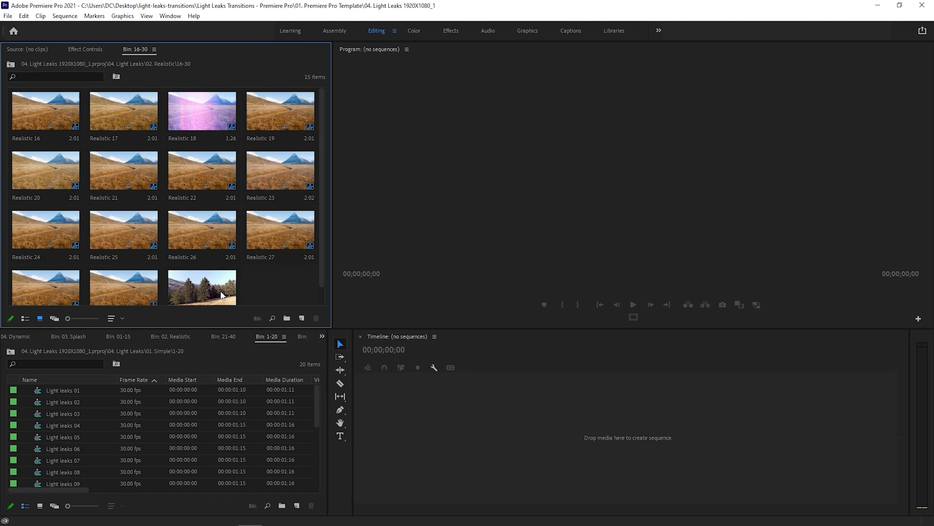
scroll(202, 290, "down", 1)
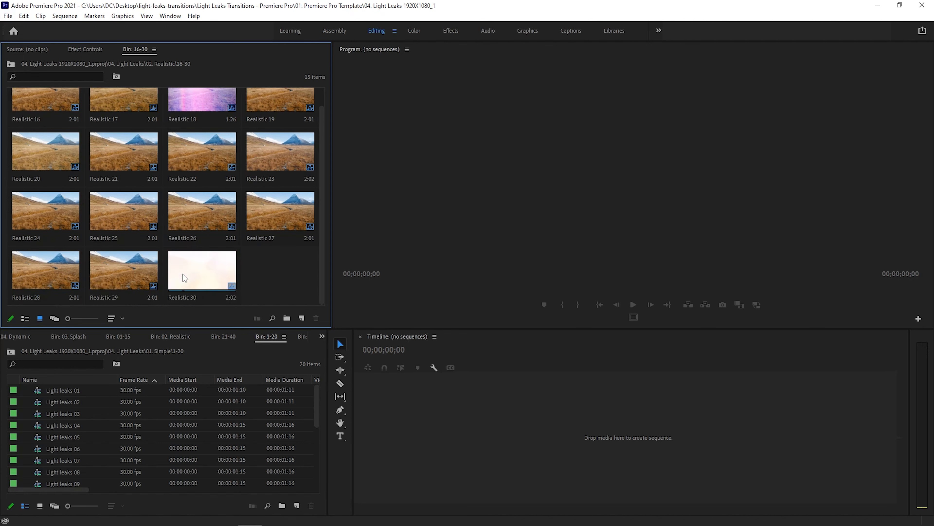
Show the 04. Light Leaks bin, the 1-20 bin and the project's top-level contents as icons.
left_click(17, 337)
left_click(10, 352)
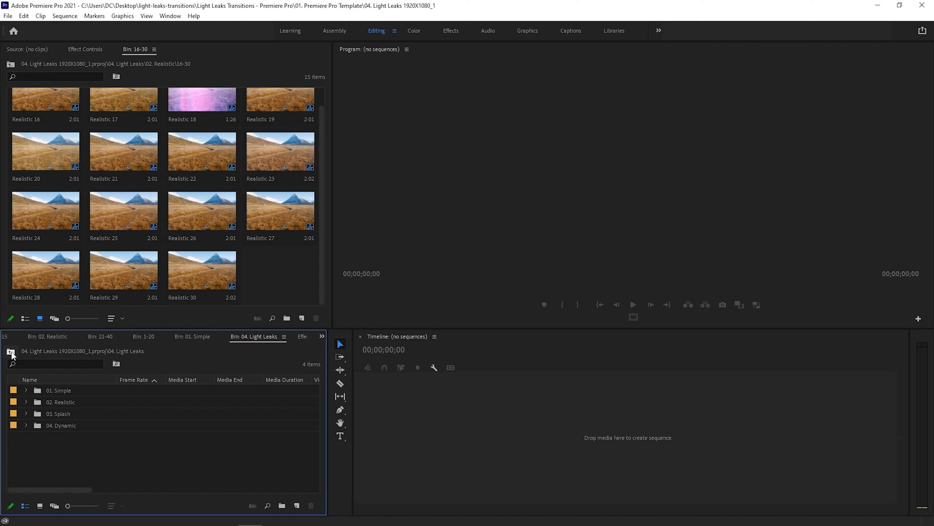
left_click(40, 506)
left_click(143, 336)
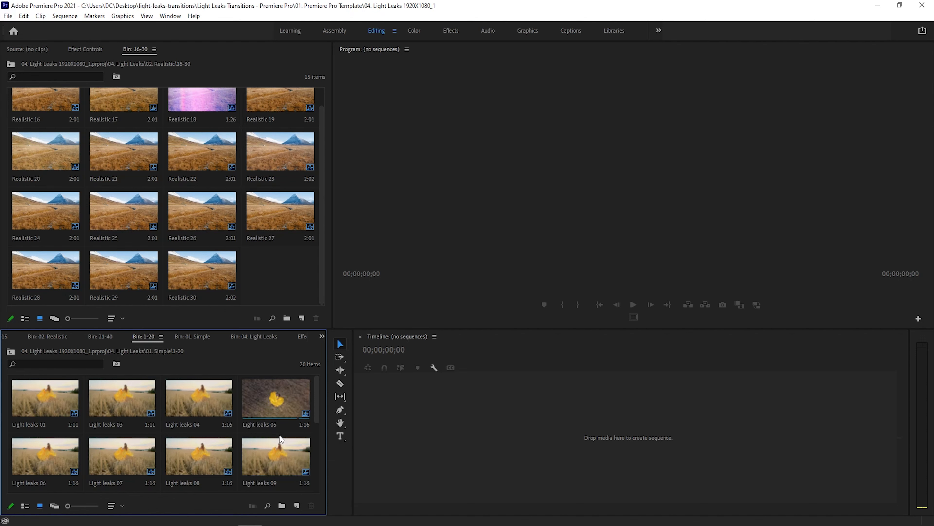
left_click(39, 505)
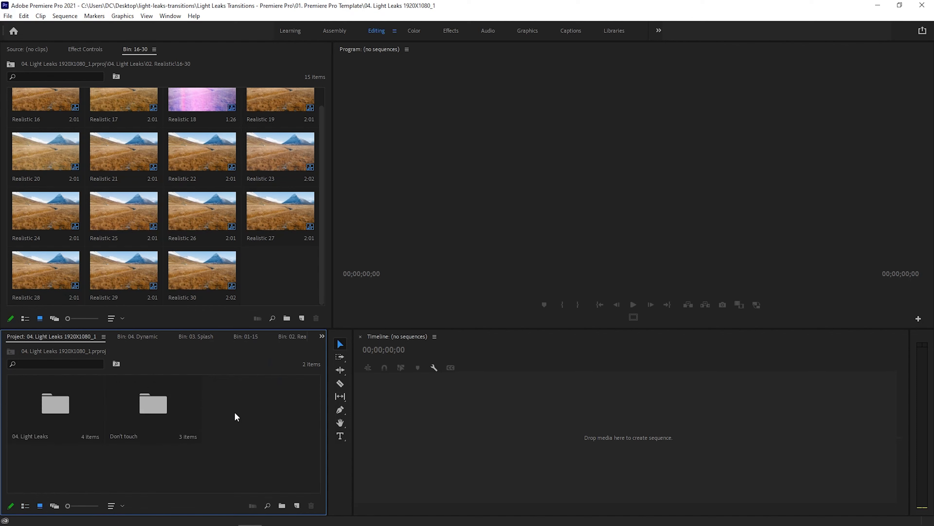
Create a new sequence named Sequence 01 with the DSLR 1080p24 preset.
left_click(8, 15)
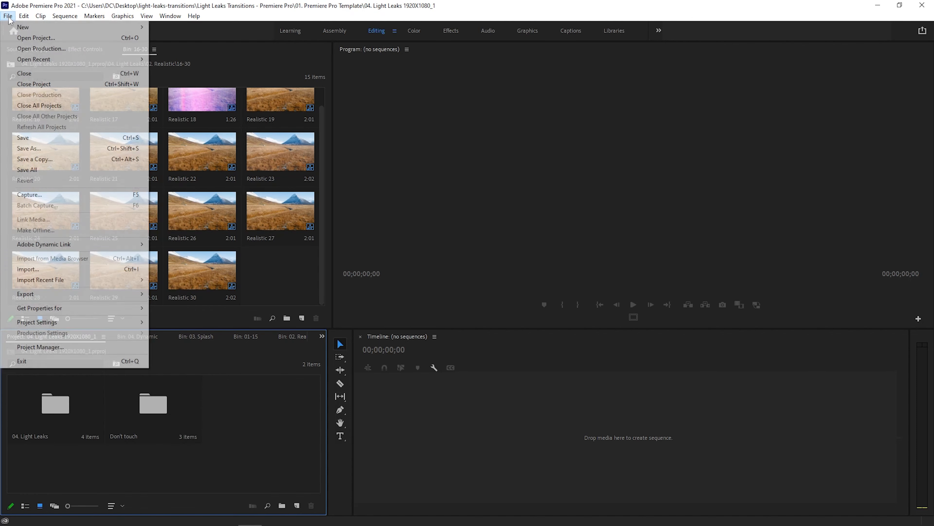
mouse_move(19, 27)
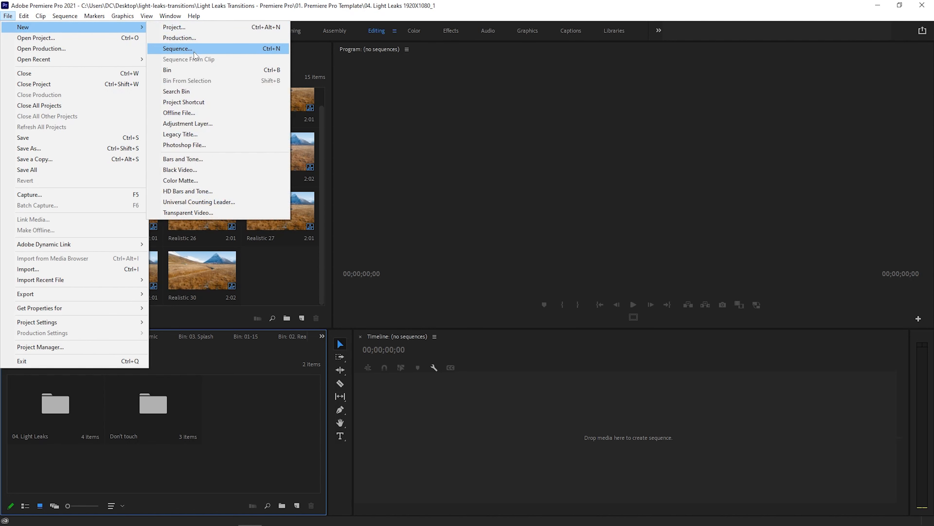
left_click(194, 50)
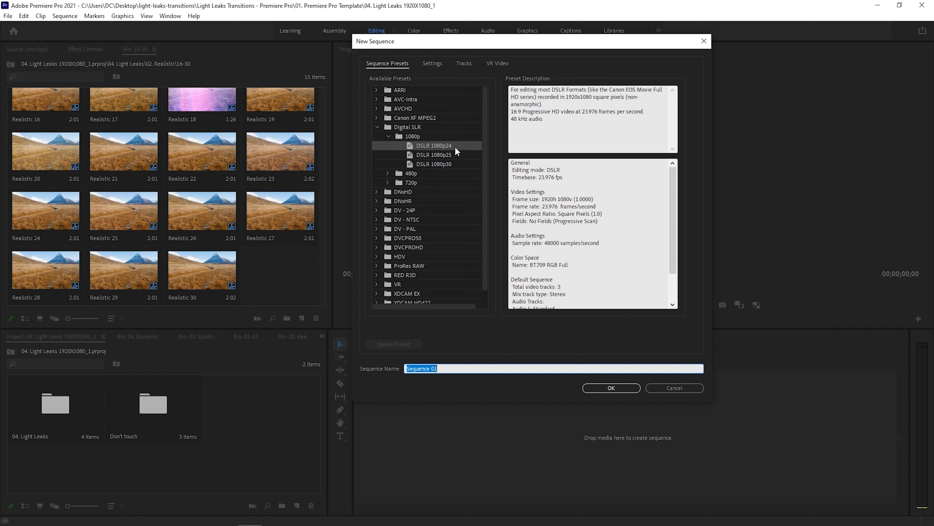
left_click(604, 388)
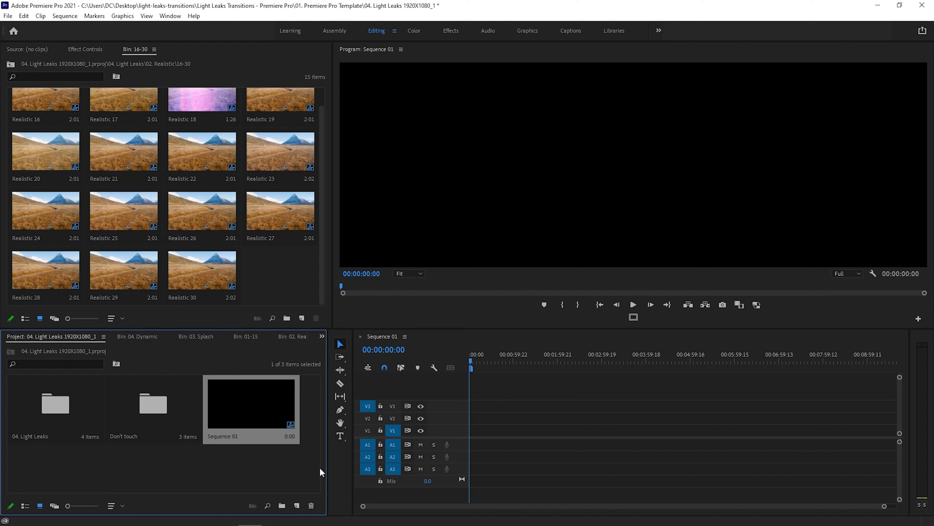
Add the 2871916 mountain clip from the CLIPS folder to the start of V1, match the sequence settings to it, and preview it.
left_click(882, 8)
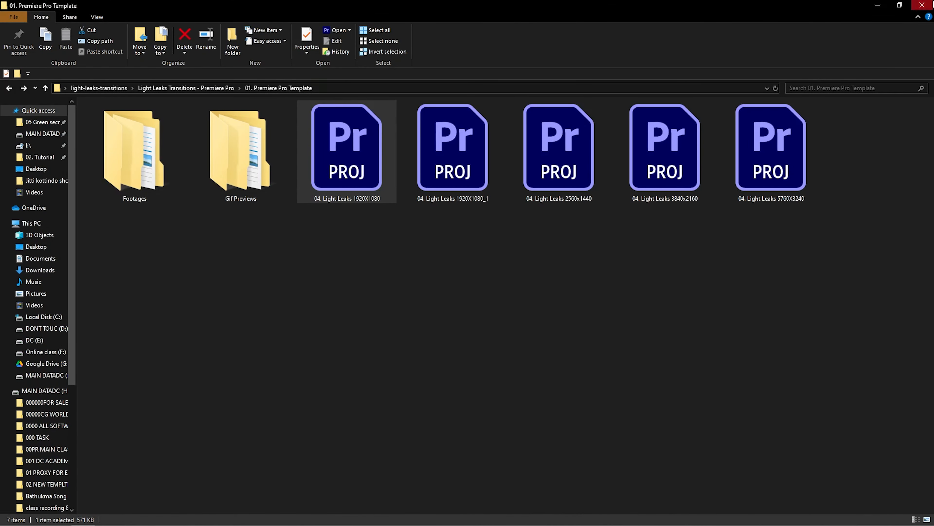
left_click(922, 5)
double_click(563, 106)
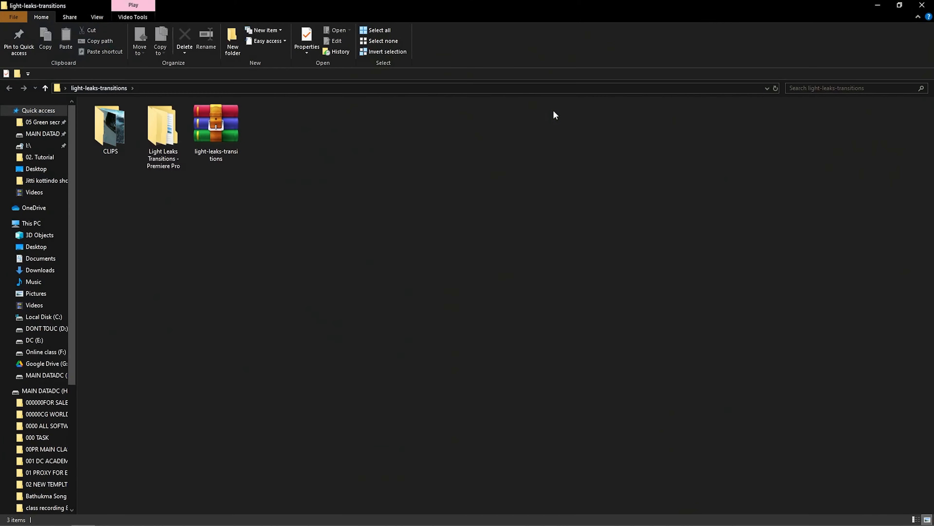
left_click(126, 133)
double_click(126, 133)
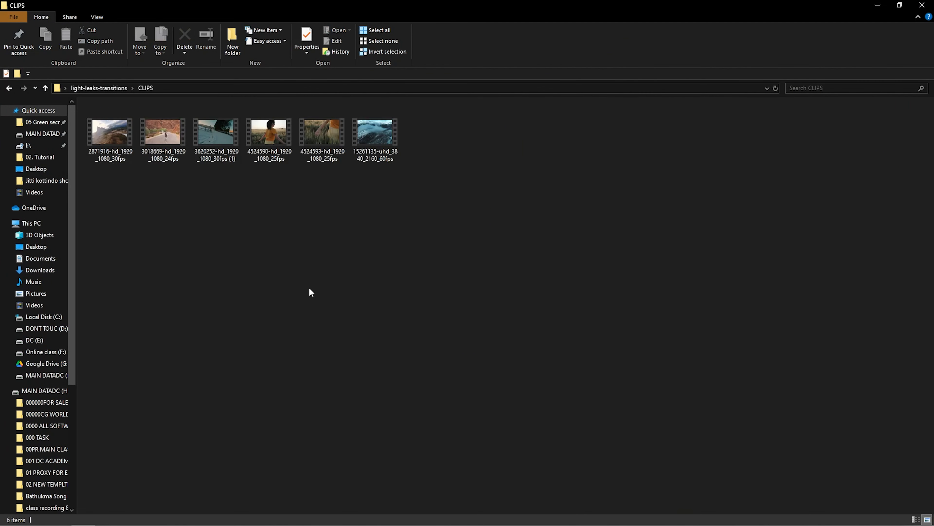
left_click_drag(103, 137, 515, 418)
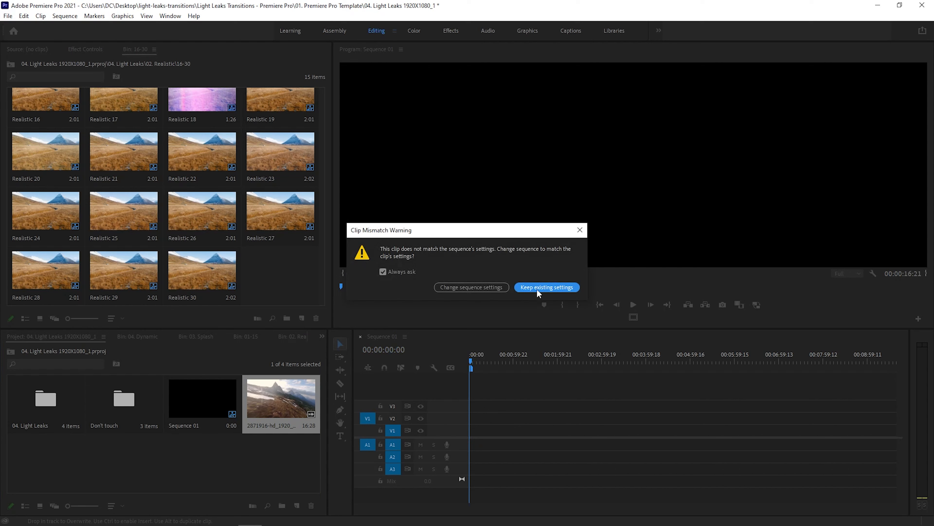
left_click(482, 287)
left_click(633, 305)
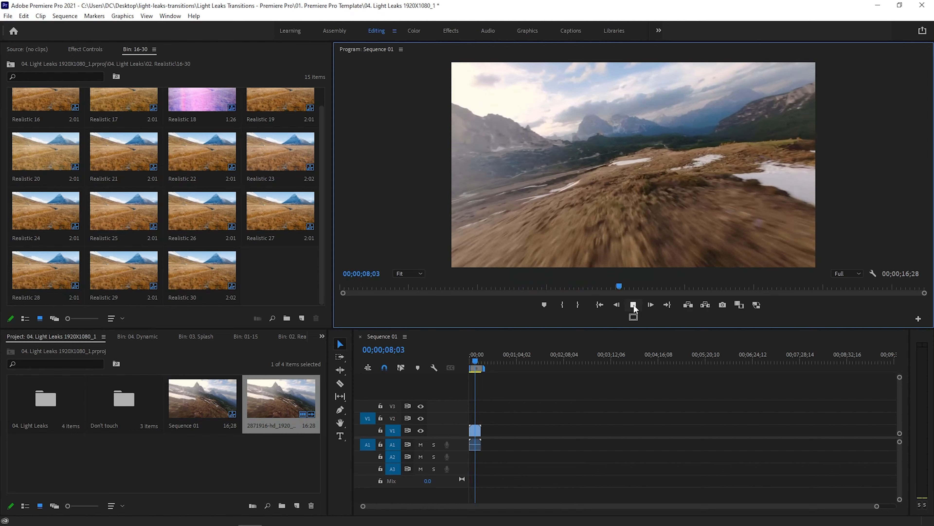
left_click(634, 305)
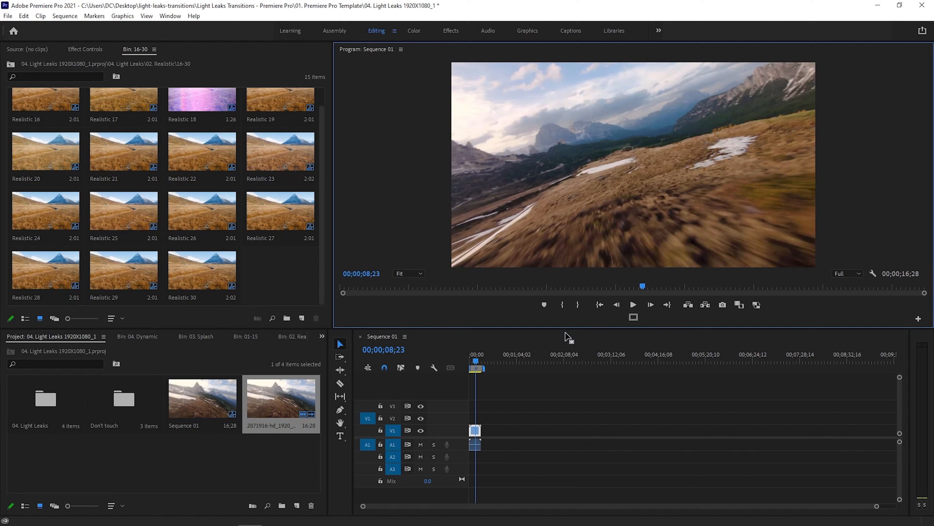
Place the 15261135 and 3620252 clips from the CLIPS folder on V1 directly after the first clip.
left_click(877, 5)
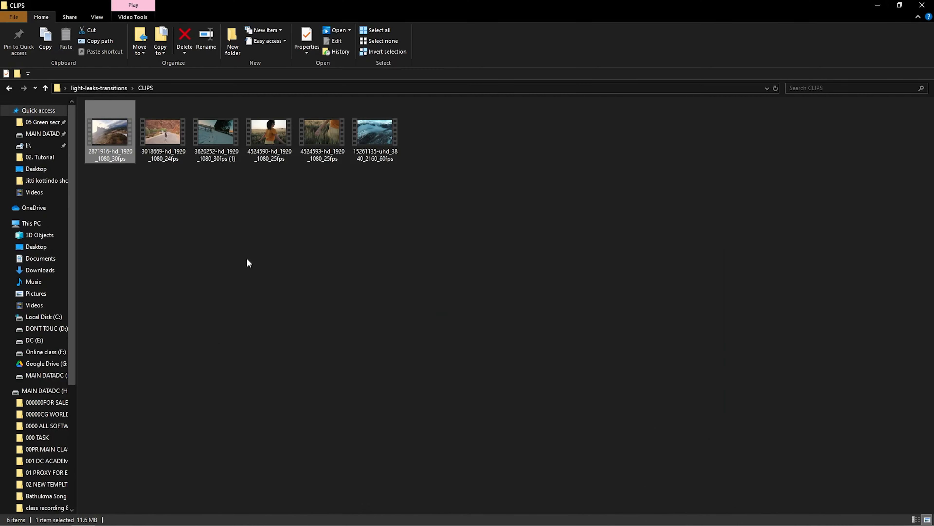
left_click_drag(379, 130, 489, 436)
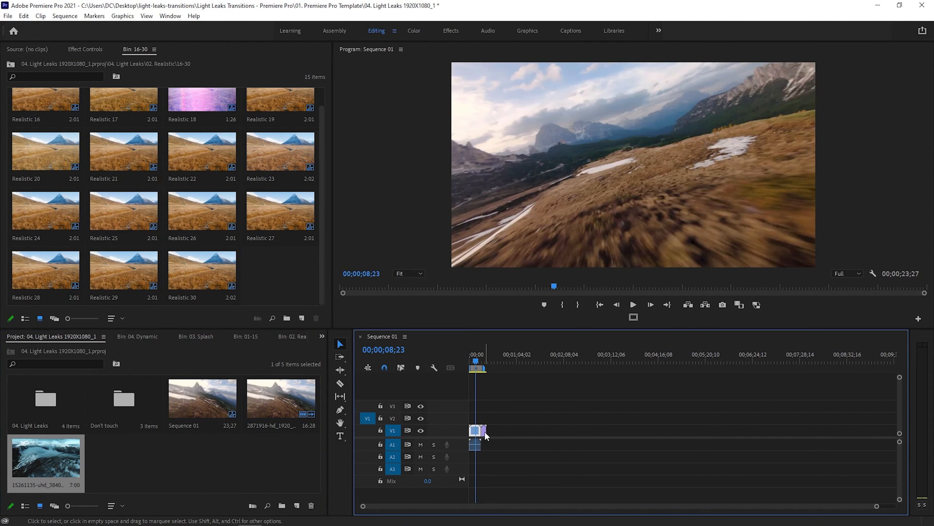
left_click(877, 7)
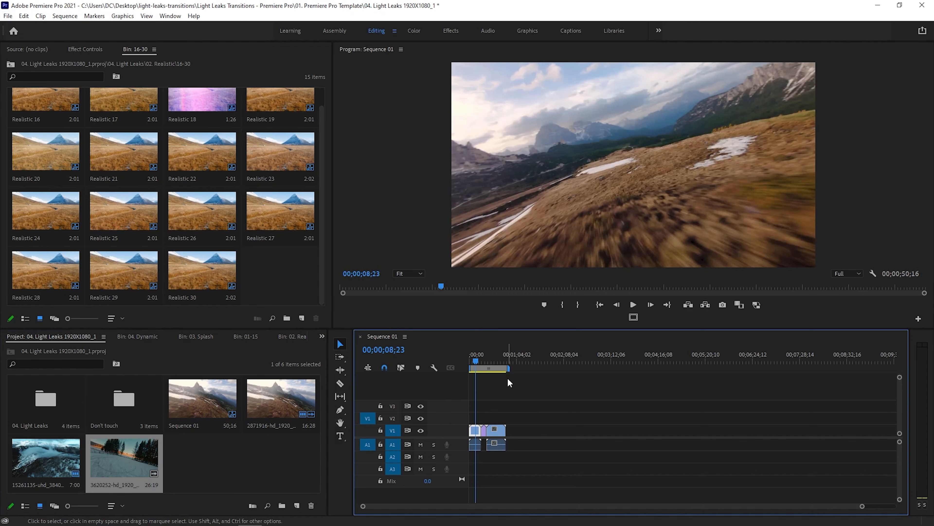
Play the first clip in an enlarged timeline and pause at about 00;00;14;28, shortly before the first cut.
key("space")
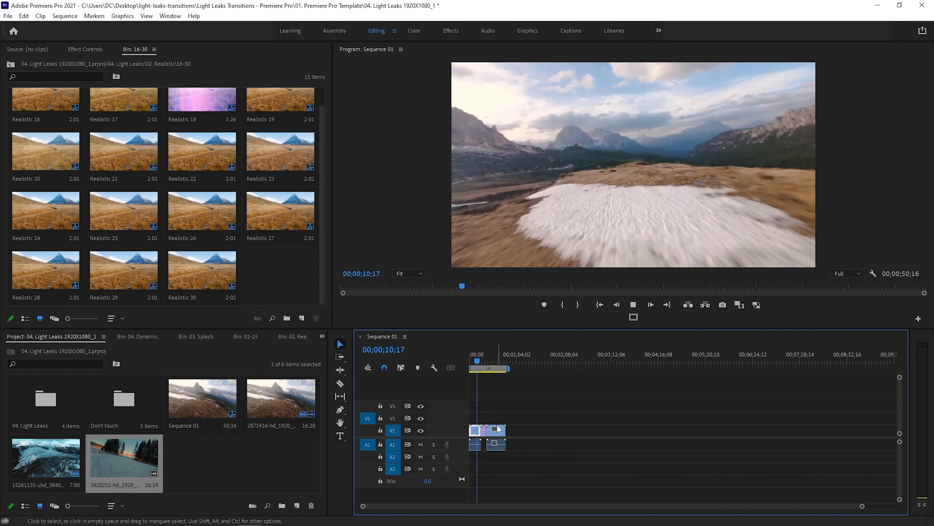
key("=")
key("=")
key("=")
key("=")
key("=")
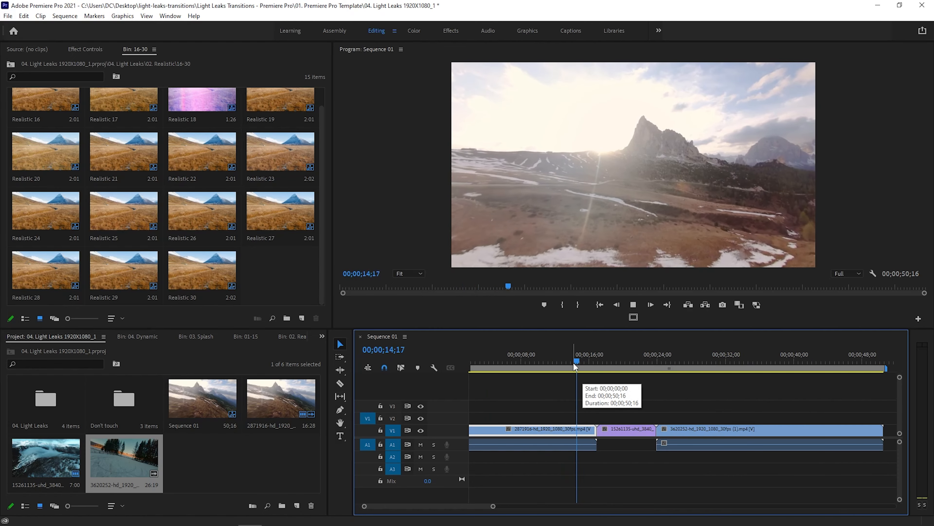
key("space")
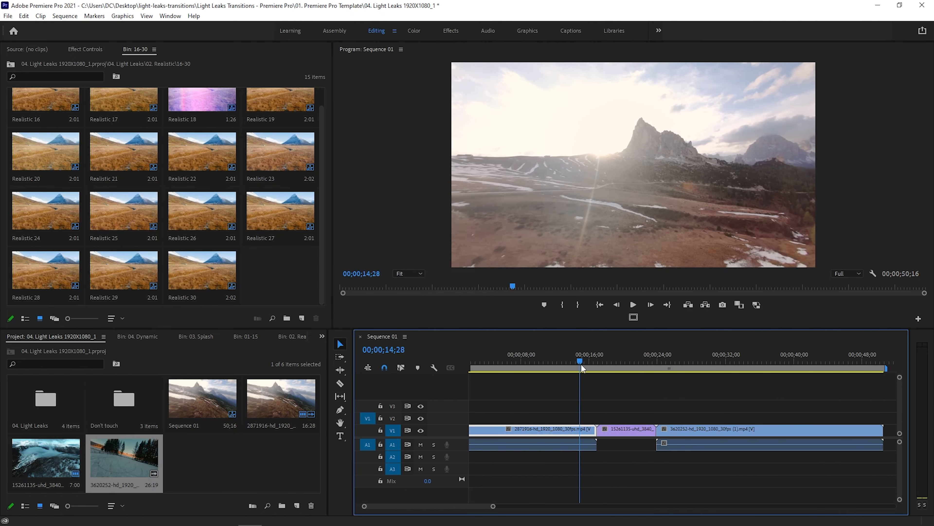
Open the 04. Light Leaks bin from the project's root level.
left_click(40, 401)
left_click(132, 402)
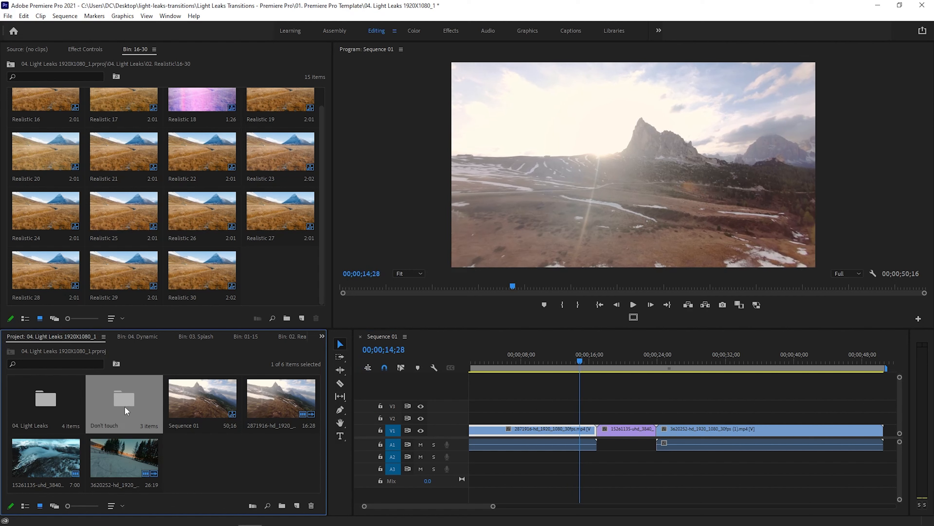
left_click(44, 400)
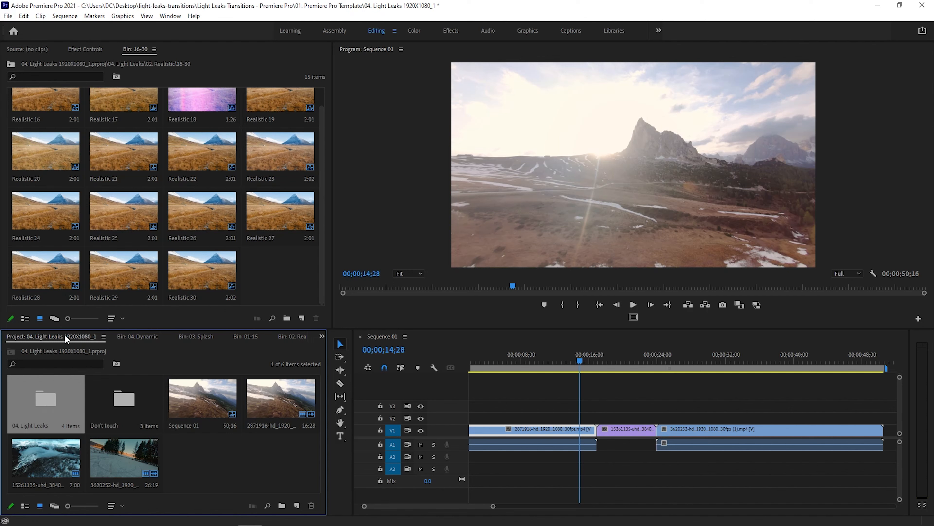
double_click(50, 408)
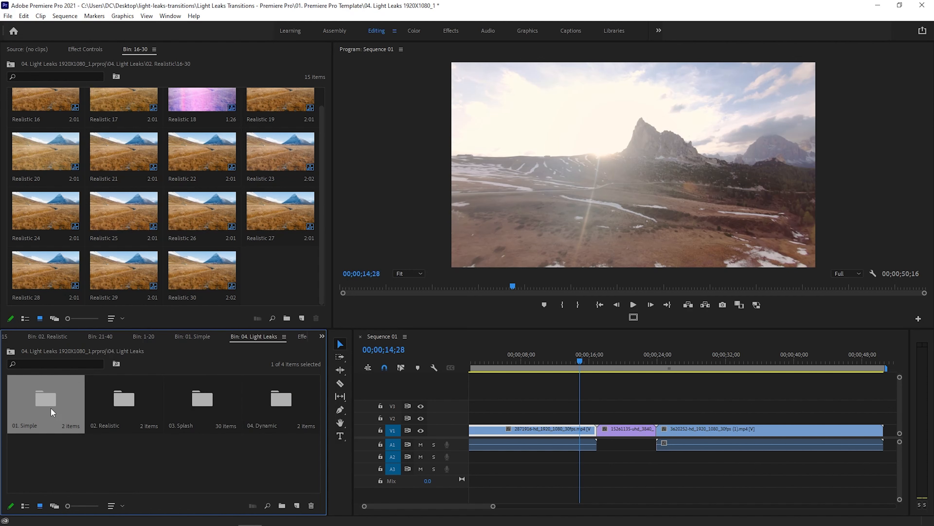
Look over the light leak category bins, show the 03. Splash items as icons, and return to the 04. Light Leaks bin.
left_click(109, 400)
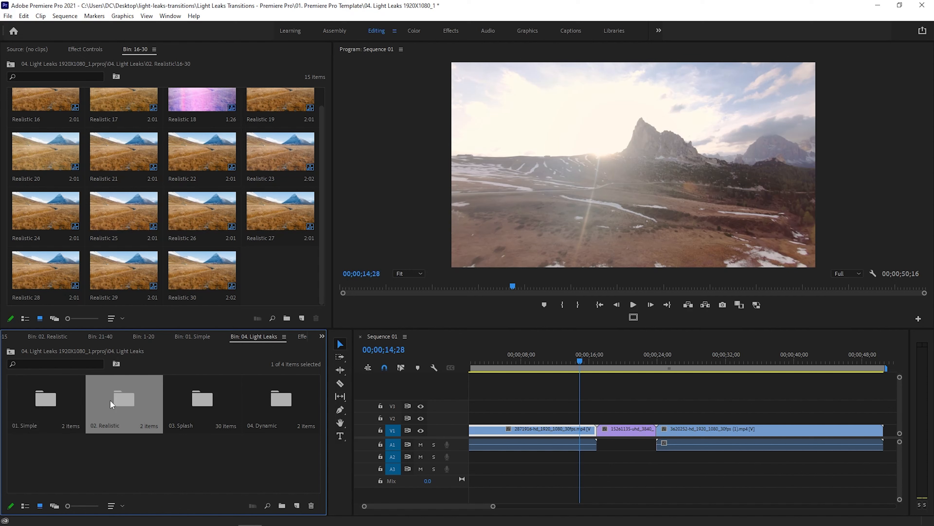
left_click(188, 405)
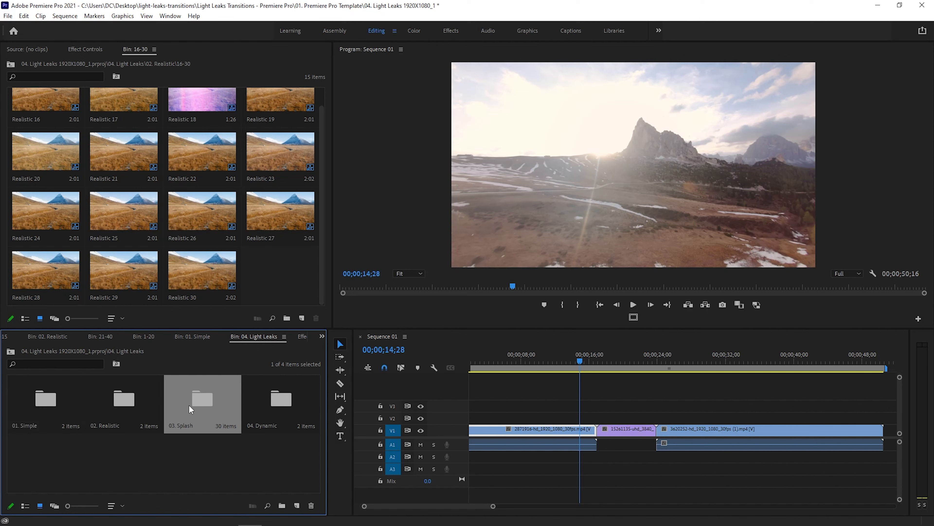
left_click(273, 400)
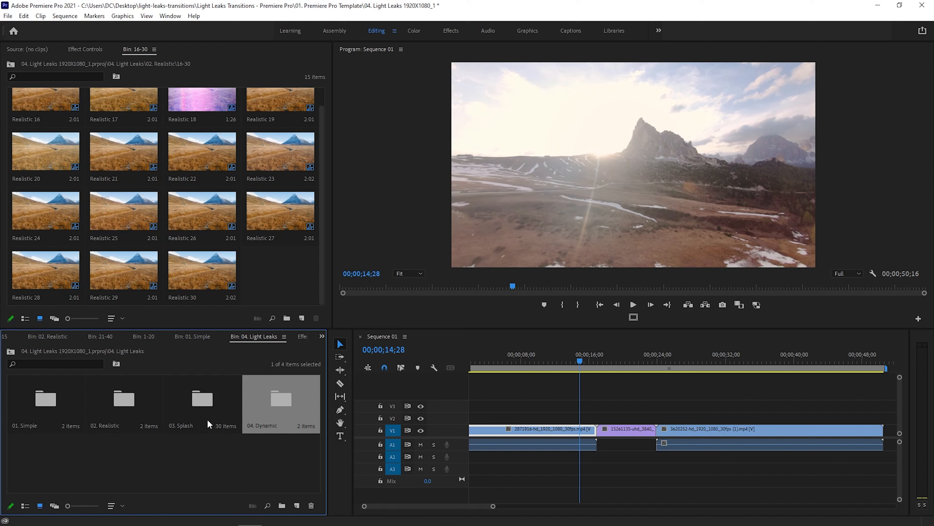
double_click(203, 410)
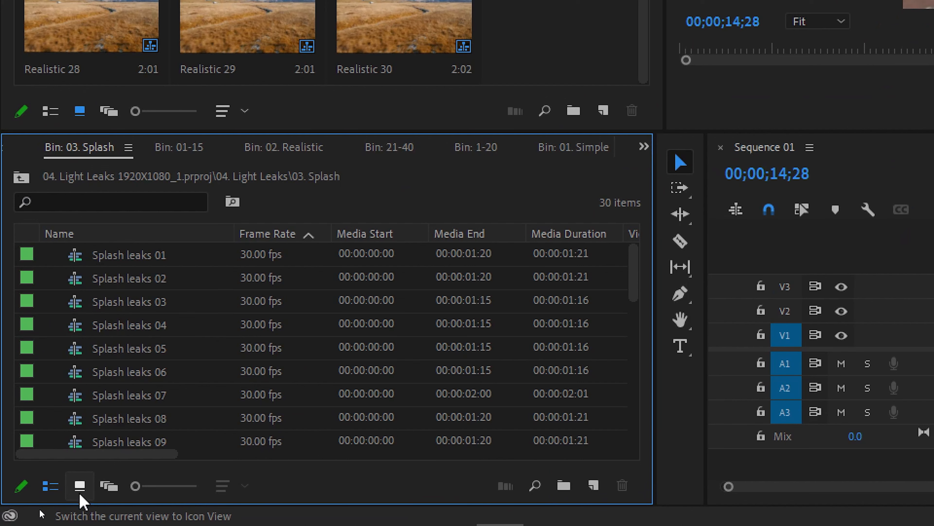
left_click(40, 506)
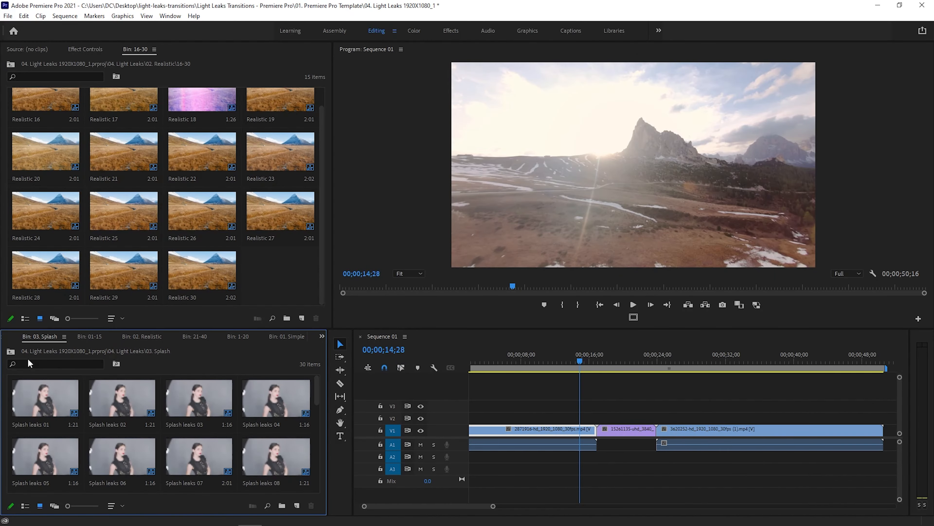
left_click(10, 351)
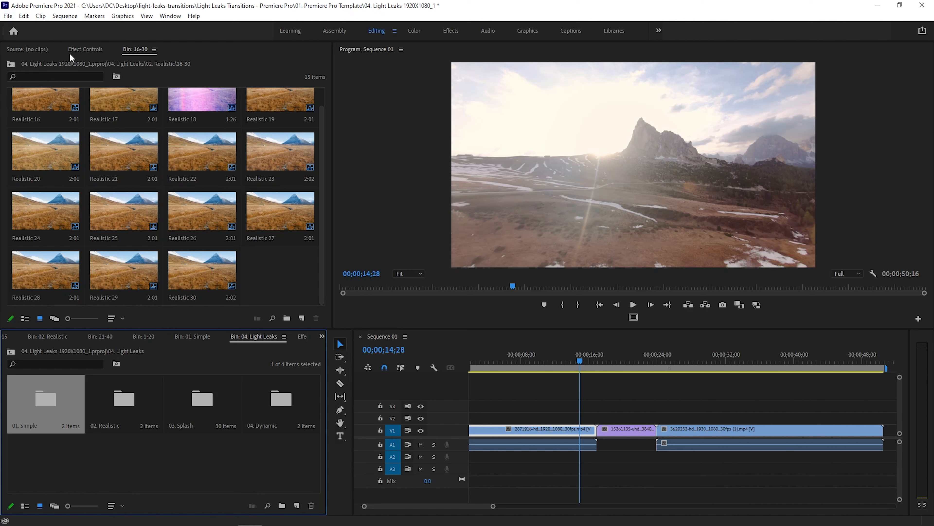
scroll(195, 221, "up", 1)
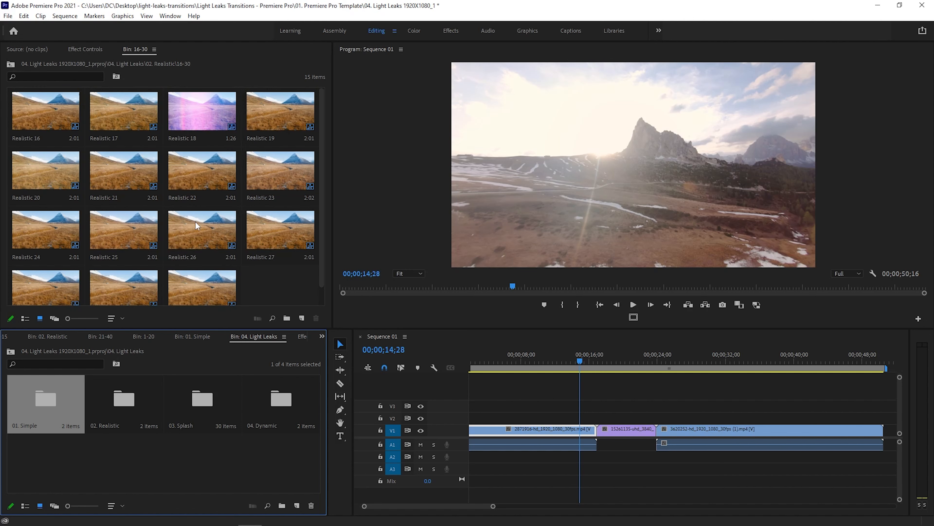
Place Light leaks 06 from the 1-20 bin inside 01. Simple on V2 at about 00;00;14;28, above the first clip.
double_click(52, 411)
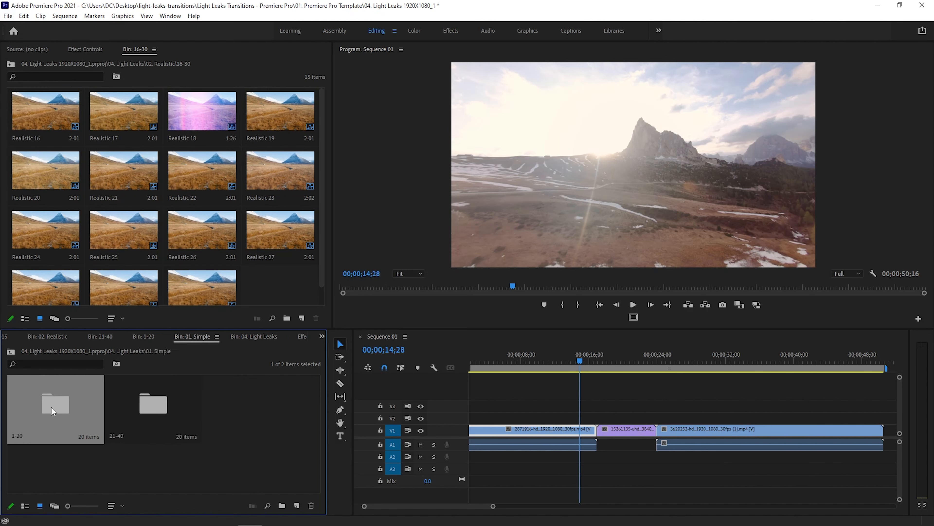
double_click(69, 410)
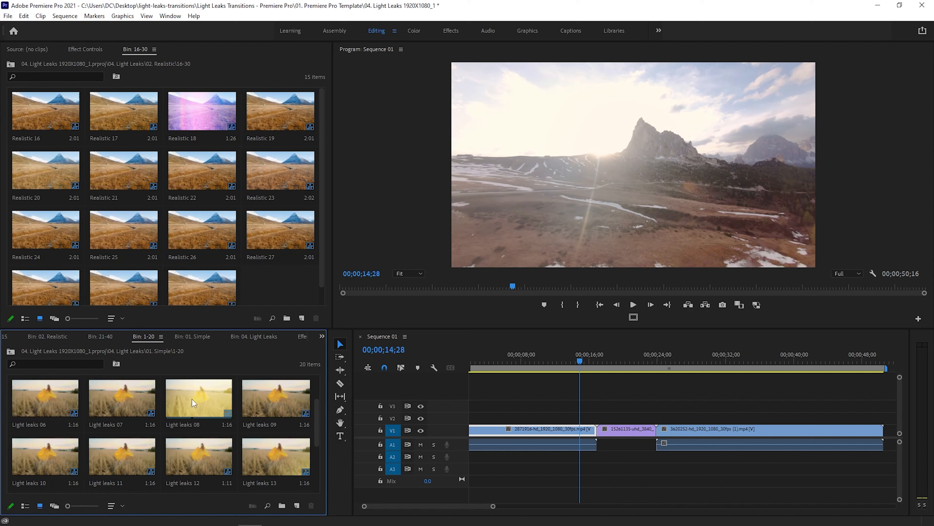
left_click_drag(47, 398, 584, 420)
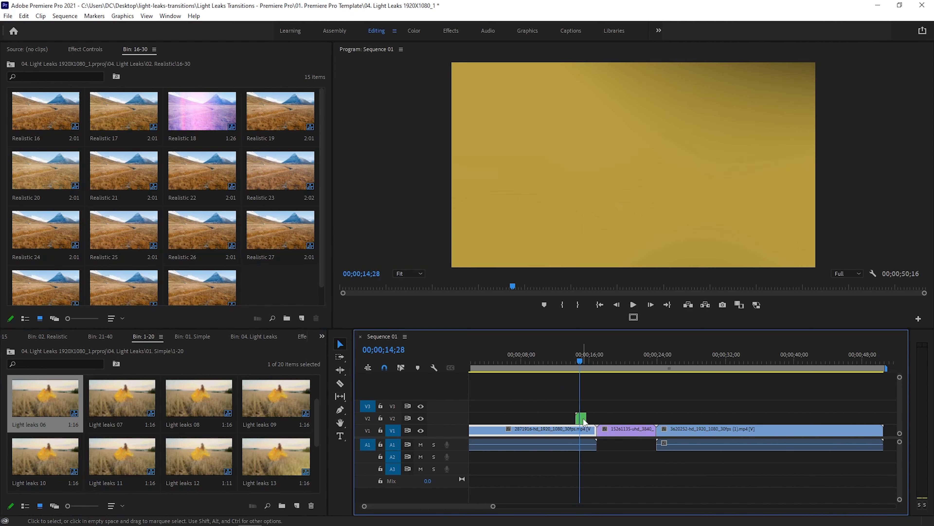